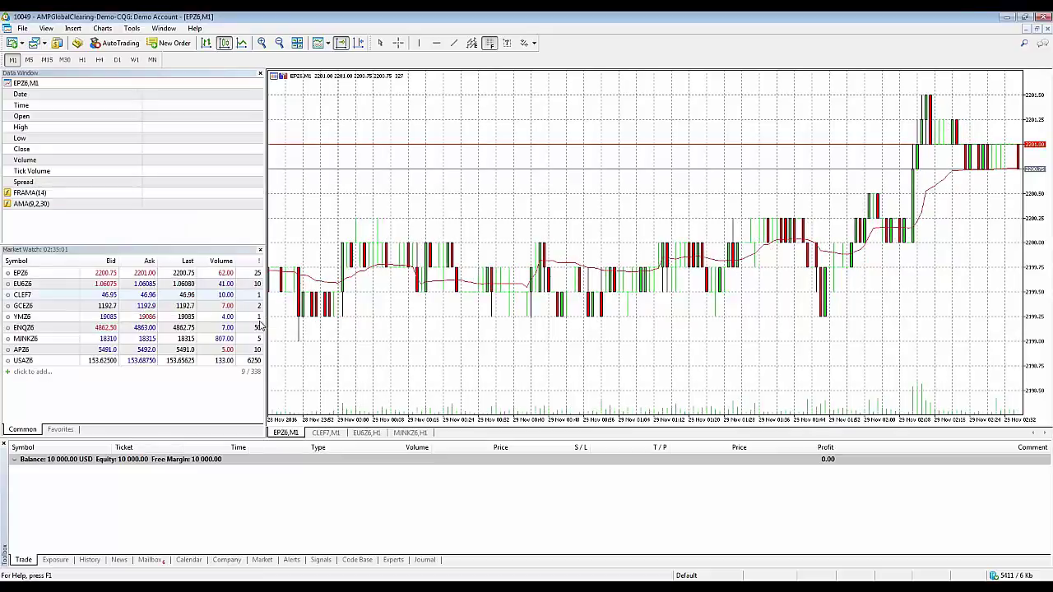
# Close the Navigator panel beside the EPZ6 chart.
pyautogui.click(260, 322)
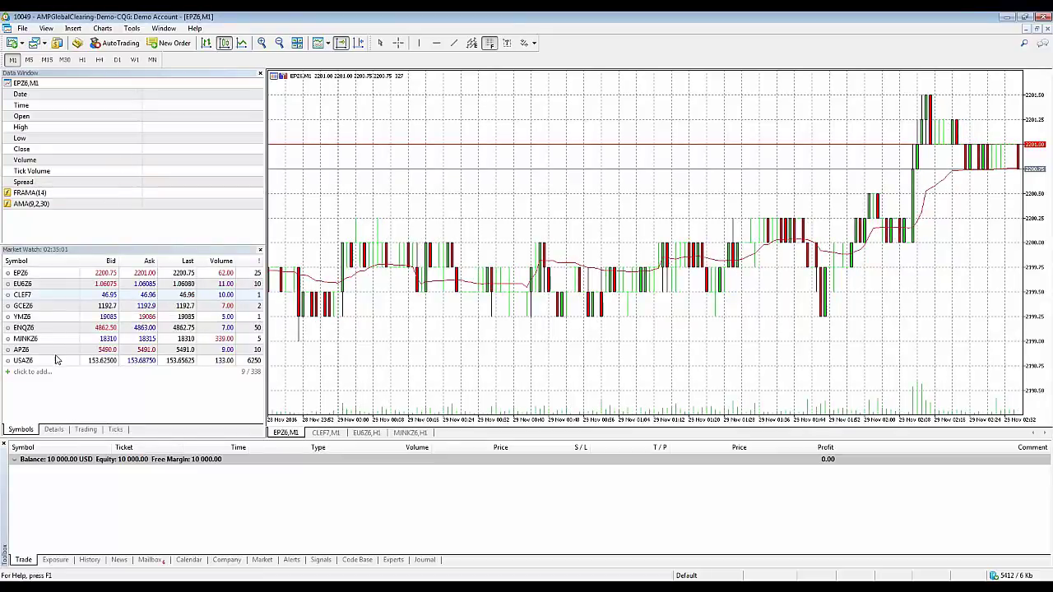
# Bring the Navigator panel back via View > Navigator (Ctrl+N).
pyautogui.click(47, 30)
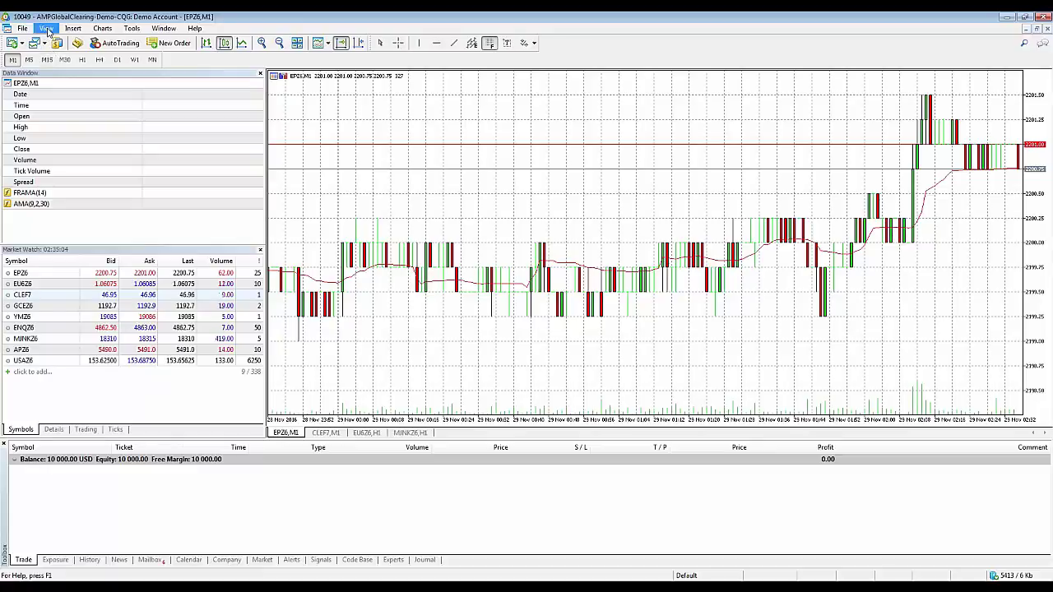
pyautogui.click(47, 30)
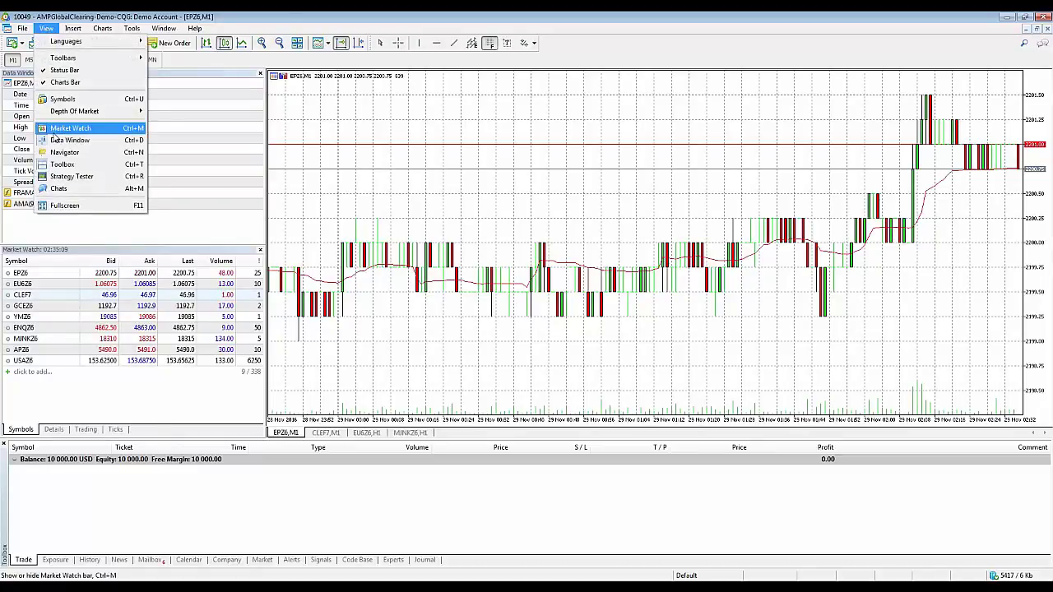
pyautogui.click(65, 153)
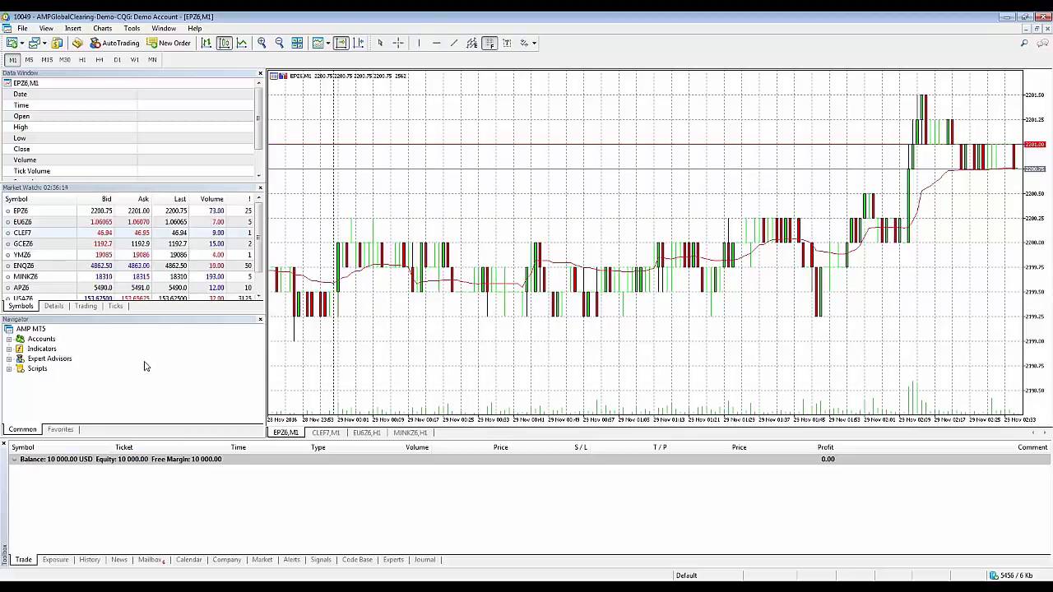
# Expand the Navigator's Indicators group, browse the Examples and Panels subgroups, then fold Examples.
pyautogui.click(46, 28)
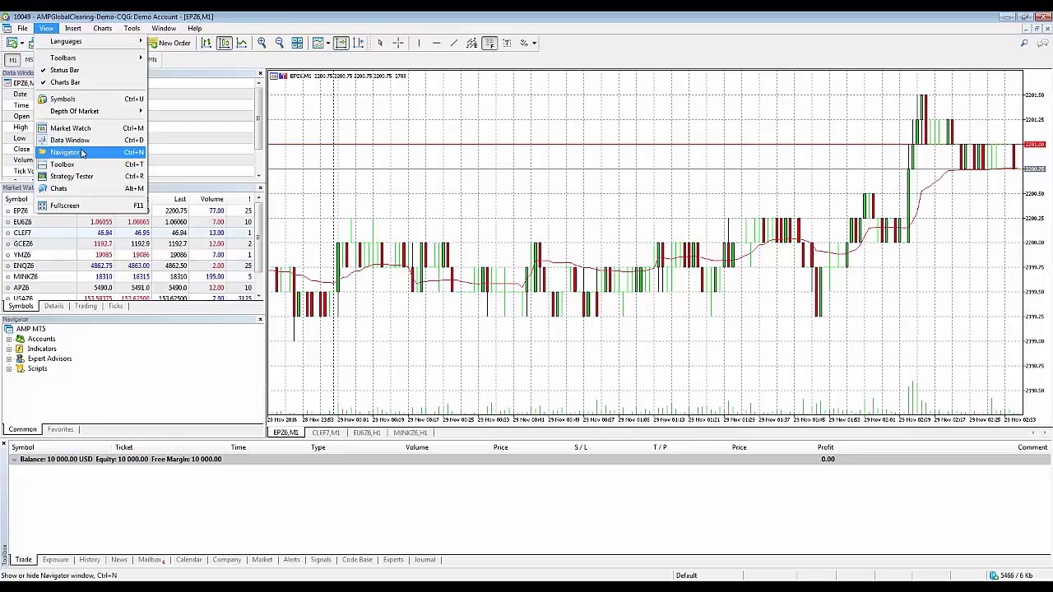
pyautogui.click(473, 106)
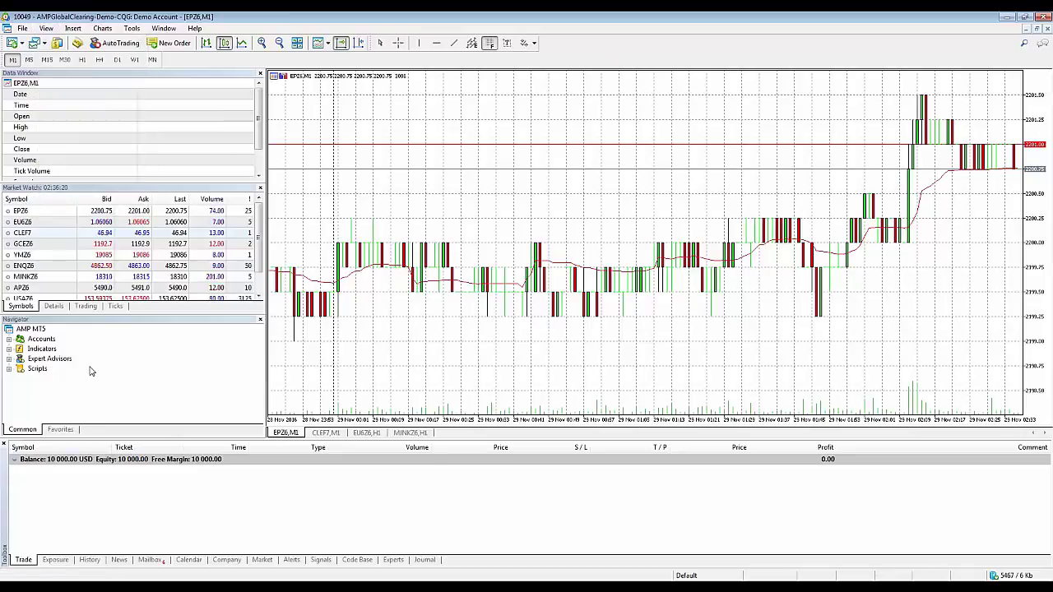
pyautogui.click(9, 349)
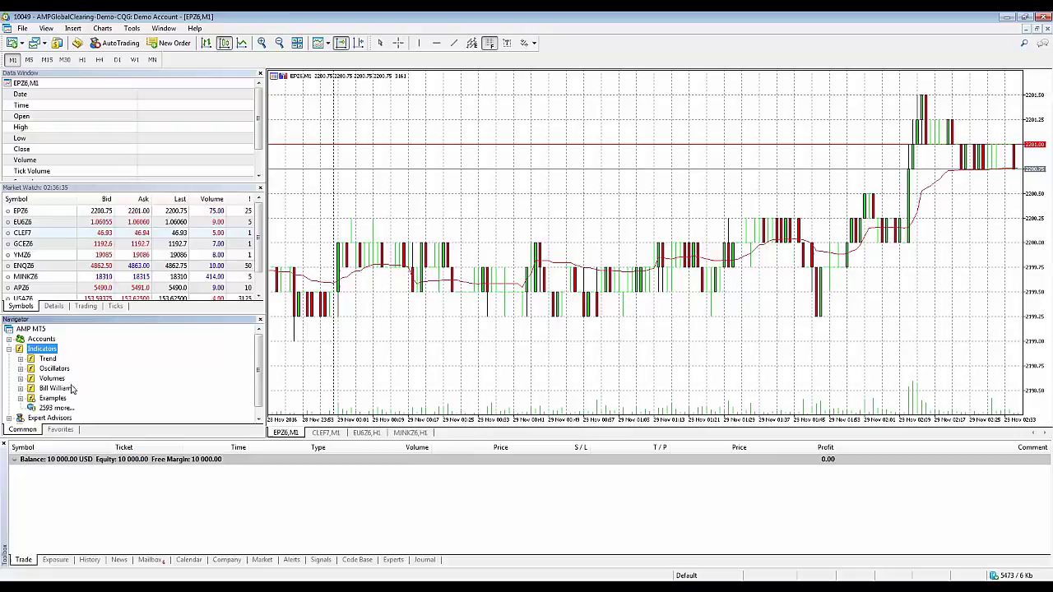
pyautogui.click(20, 399)
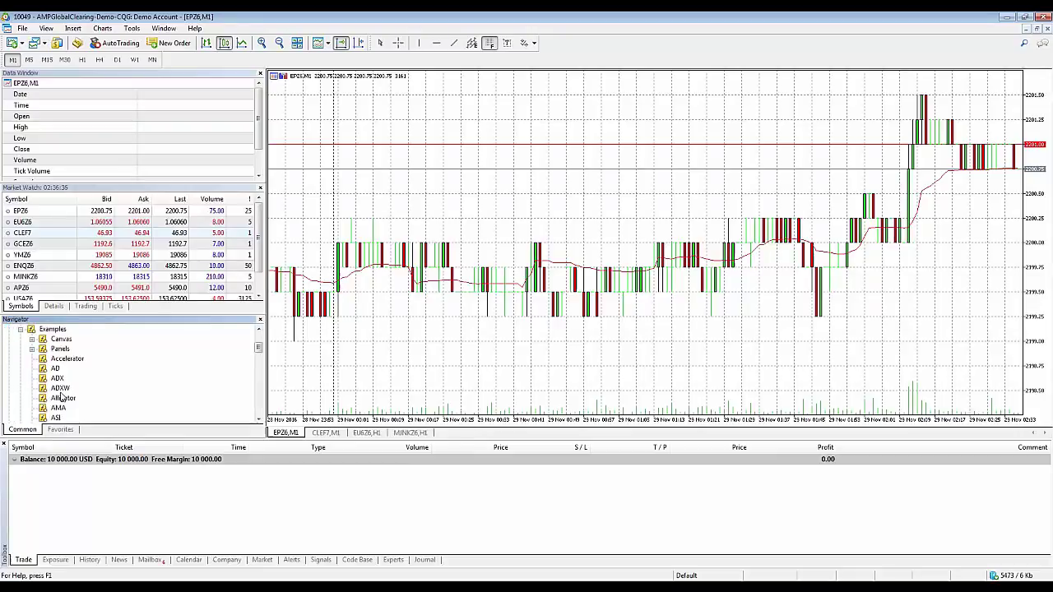
pyautogui.click(31, 349)
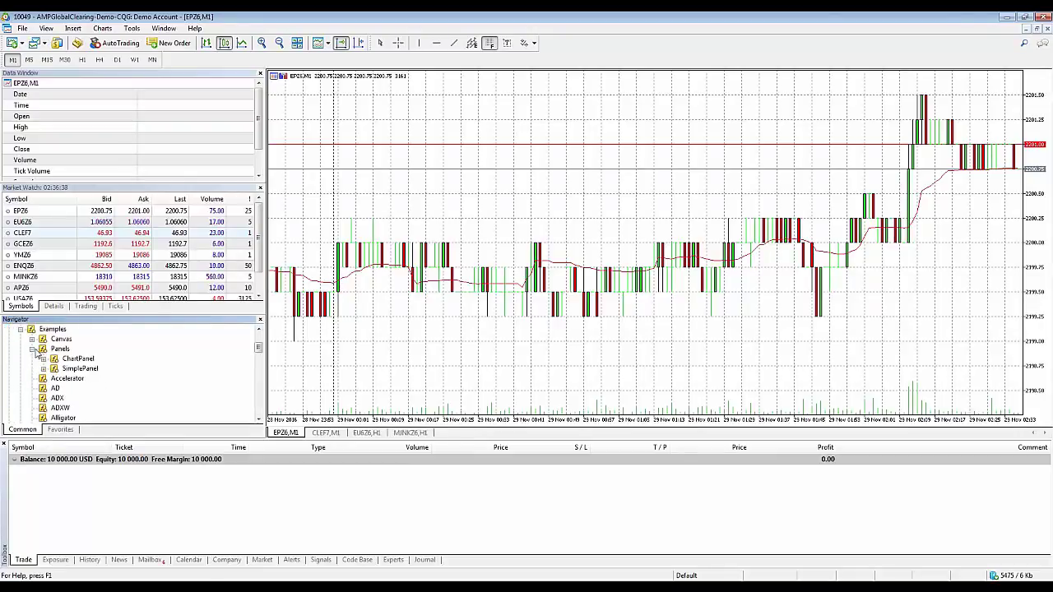
pyautogui.click(31, 349)
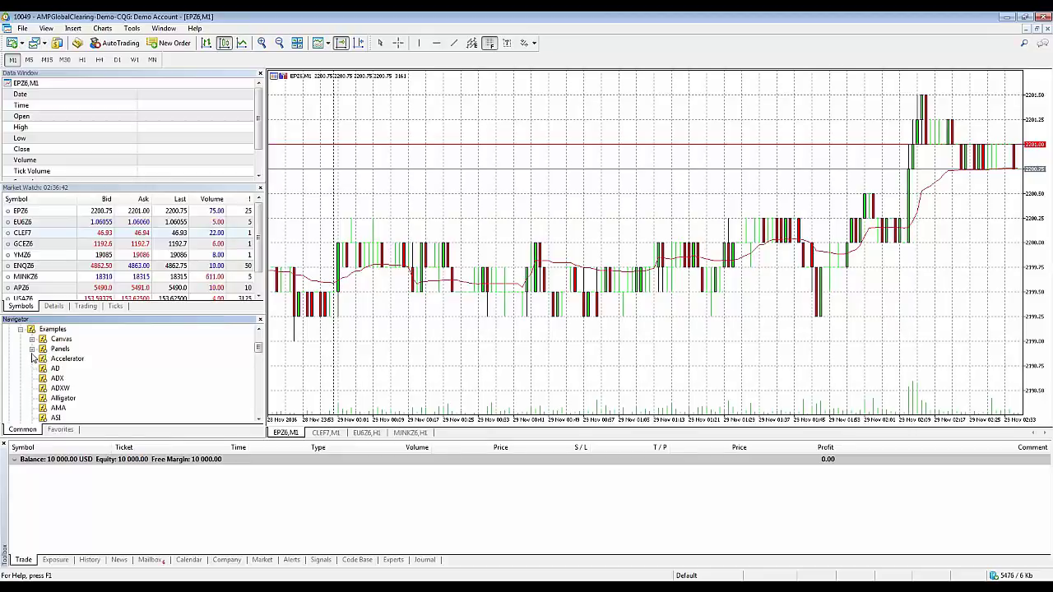
pyautogui.click(32, 349)
pyautogui.click(20, 329)
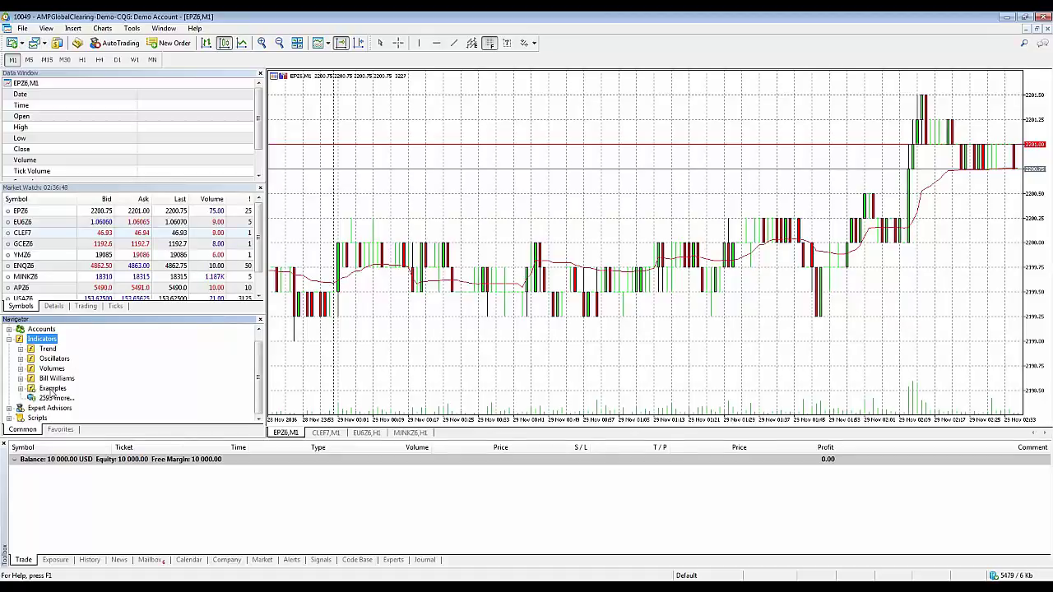
# Expand Trend and drag Bollinger Bands onto the EPZ6,M1 chart.
pyautogui.click(21, 349)
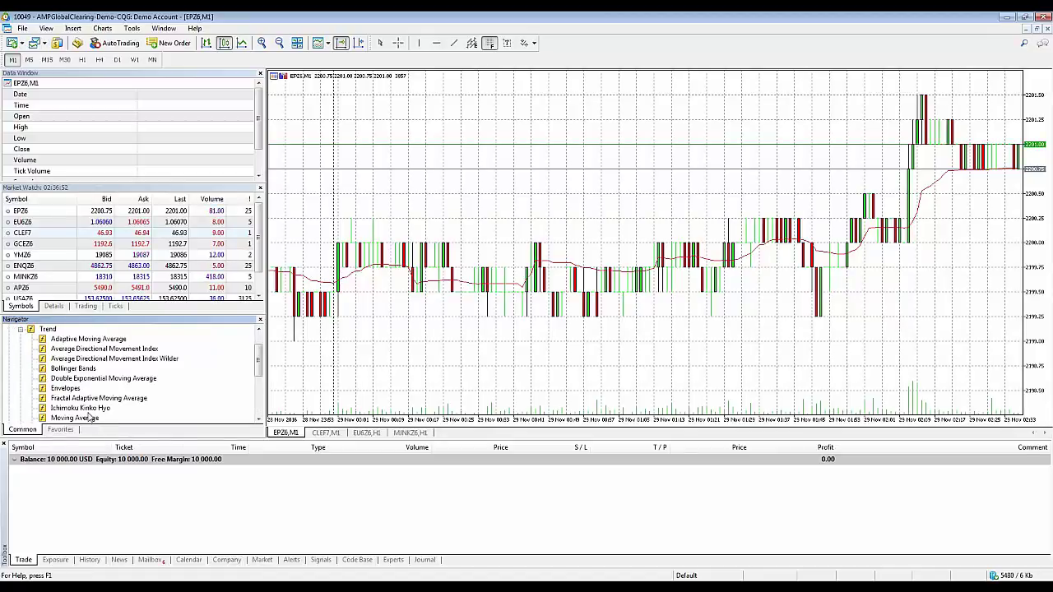
pyautogui.click(78, 369)
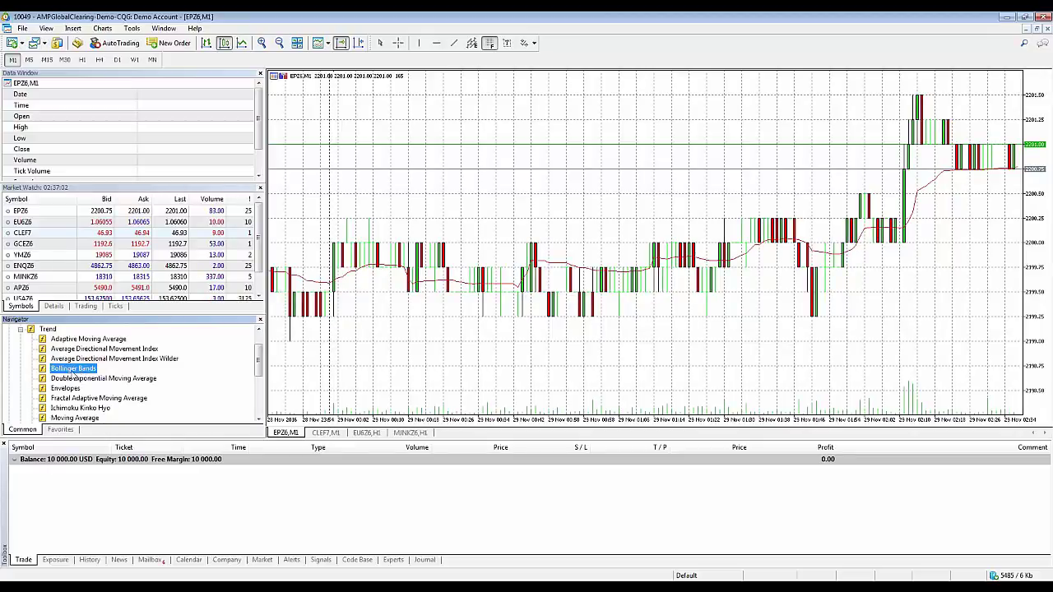
pyautogui.moveTo(70, 373); pyautogui.dragTo(524, 195)
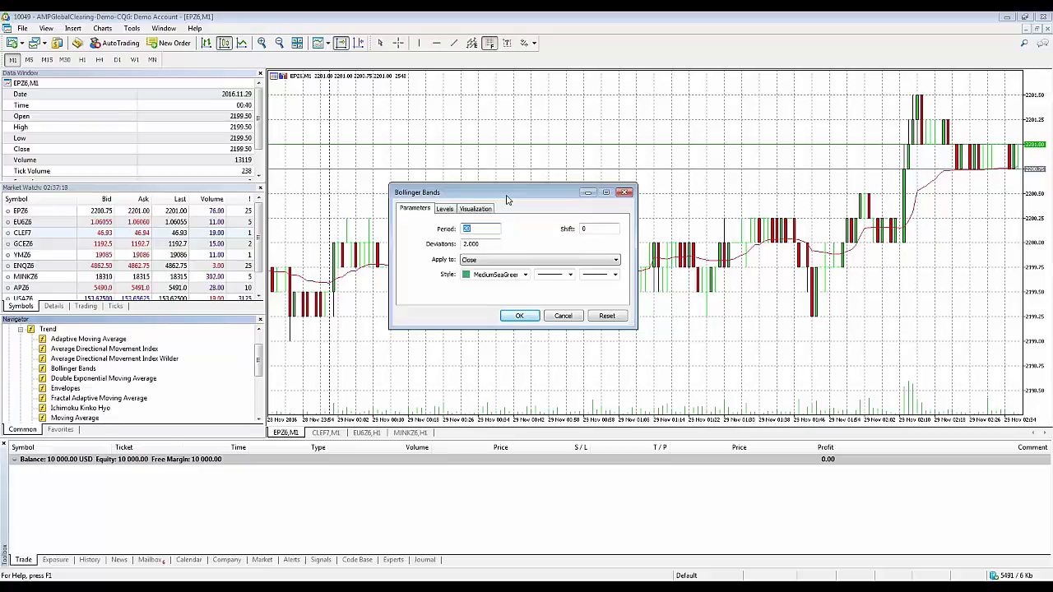
# Review the Bollinger Bands tabs and accept Period 20, Deviations 2.000, Apply to Close.
pyautogui.moveTo(507, 198); pyautogui.dragTo(498, 195)
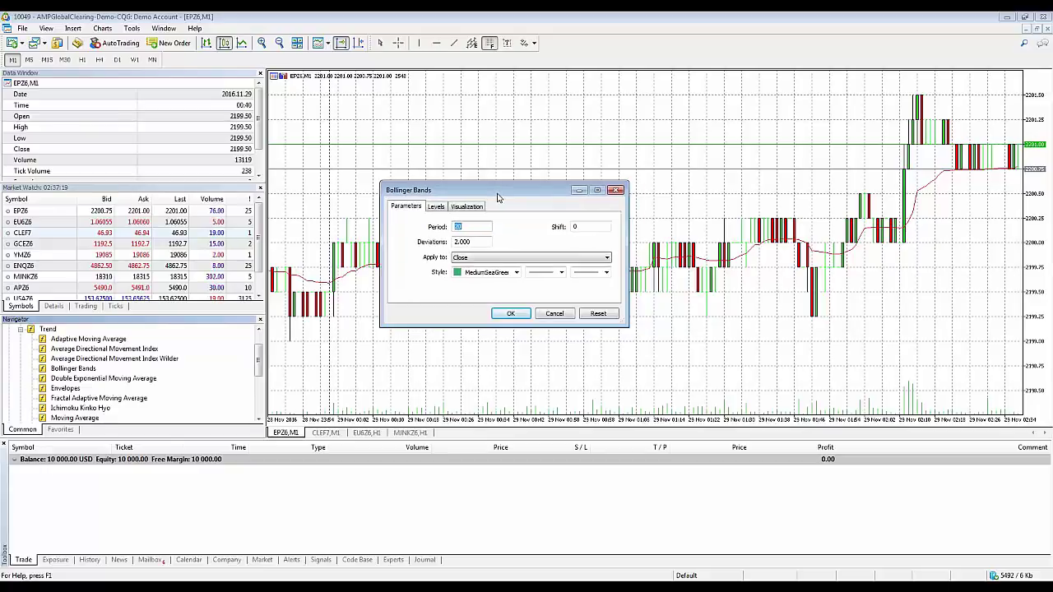
pyautogui.click(434, 207)
pyautogui.click(466, 206)
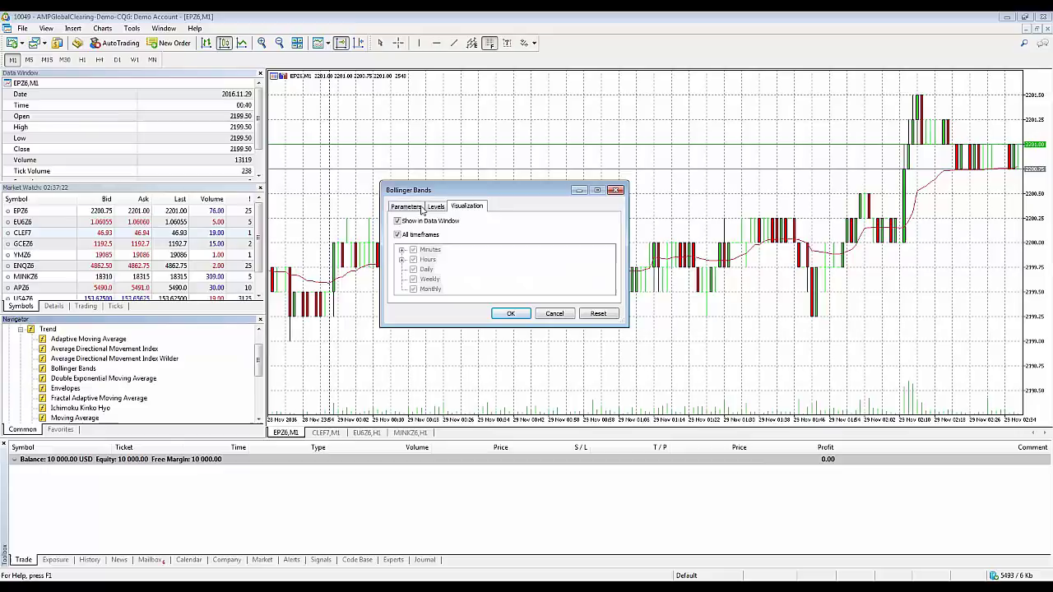
pyautogui.click(407, 206)
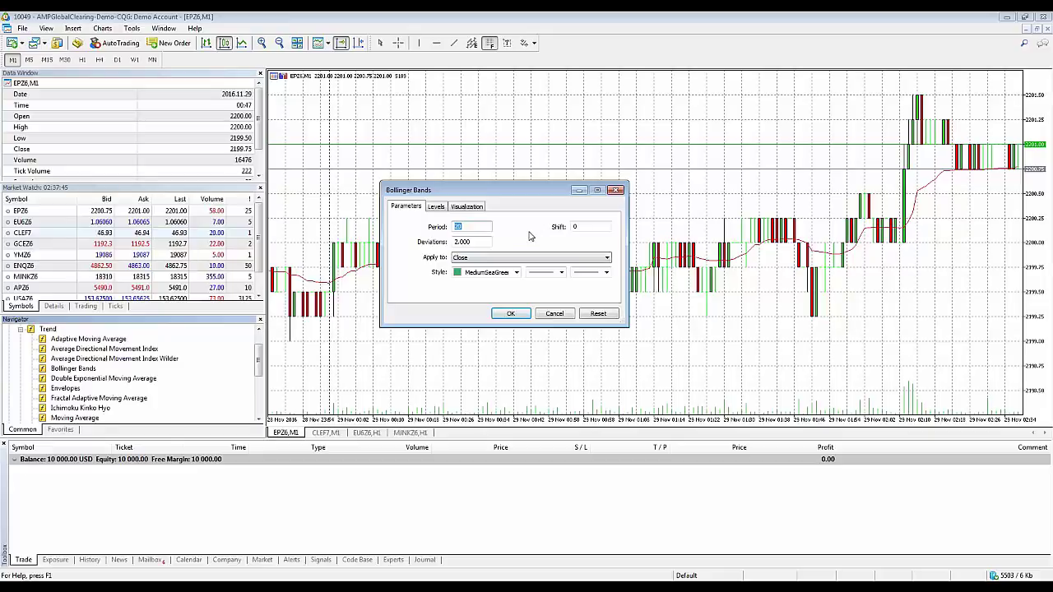
pyautogui.moveTo(531, 191); pyautogui.dragTo(503, 155)
pyautogui.click(440, 200)
pyautogui.press('Tab')
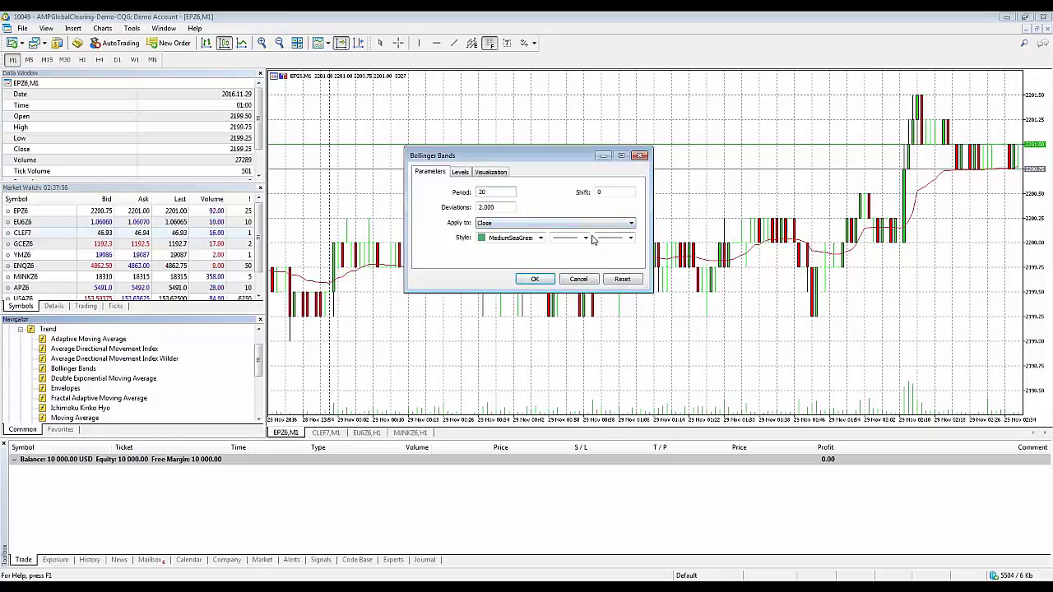
pyautogui.click(536, 281)
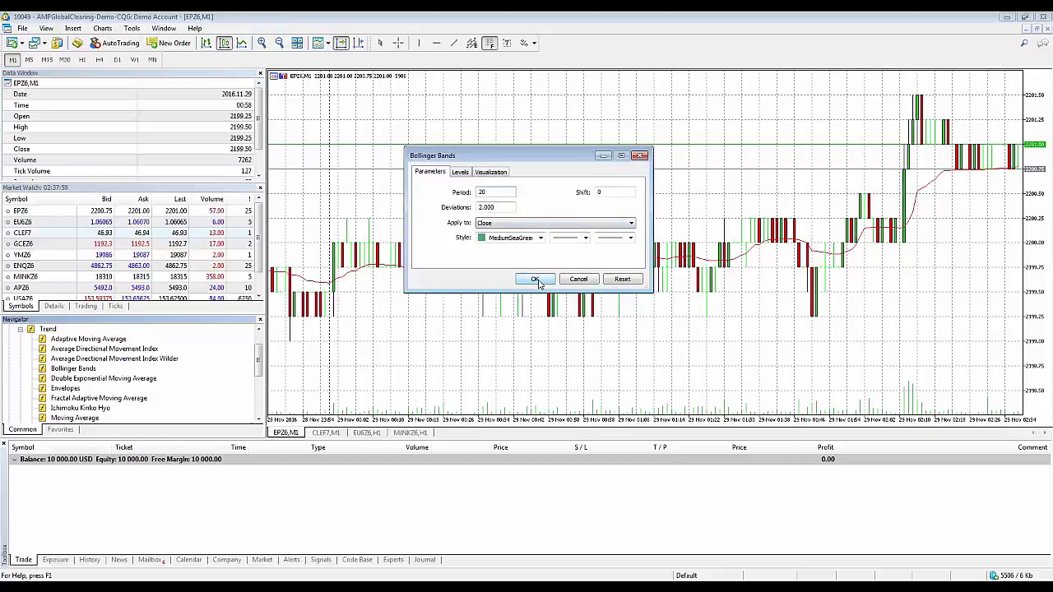
# Apply the Bollinger Bands, then delete them and the Adaptive Moving Average from the EPZ6 chart.
pyautogui.click(535, 281)
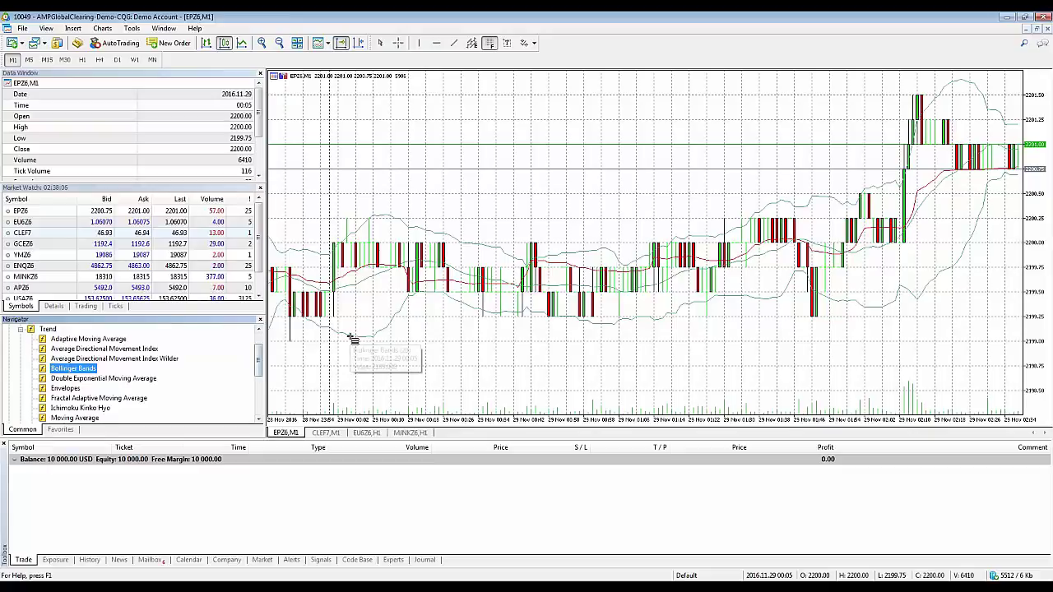
pyautogui.rightClick(478, 311)
pyautogui.click(502, 346)
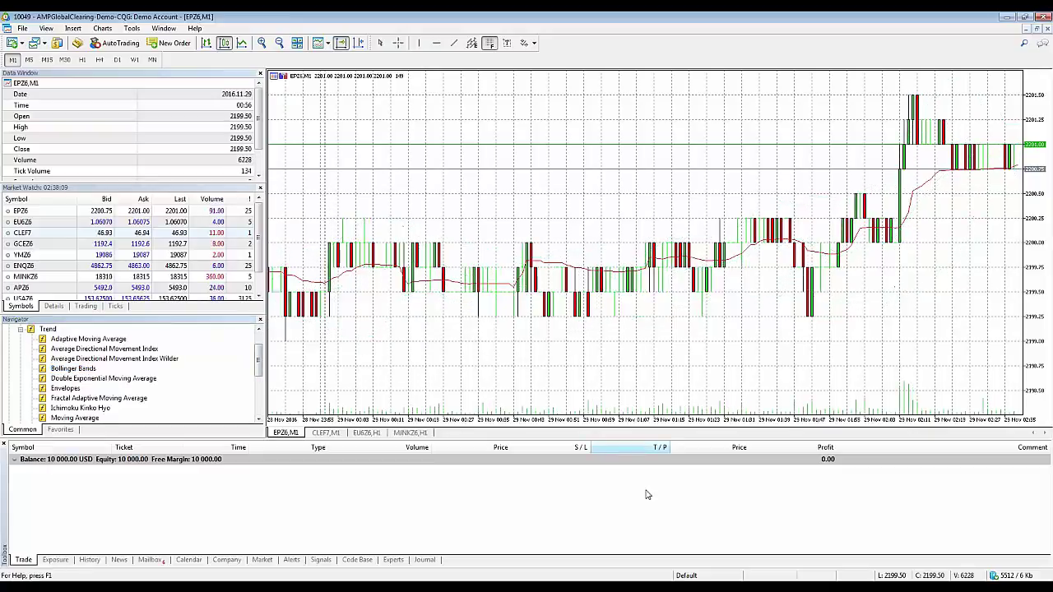
pyautogui.rightClick(496, 287)
pyautogui.click(525, 321)
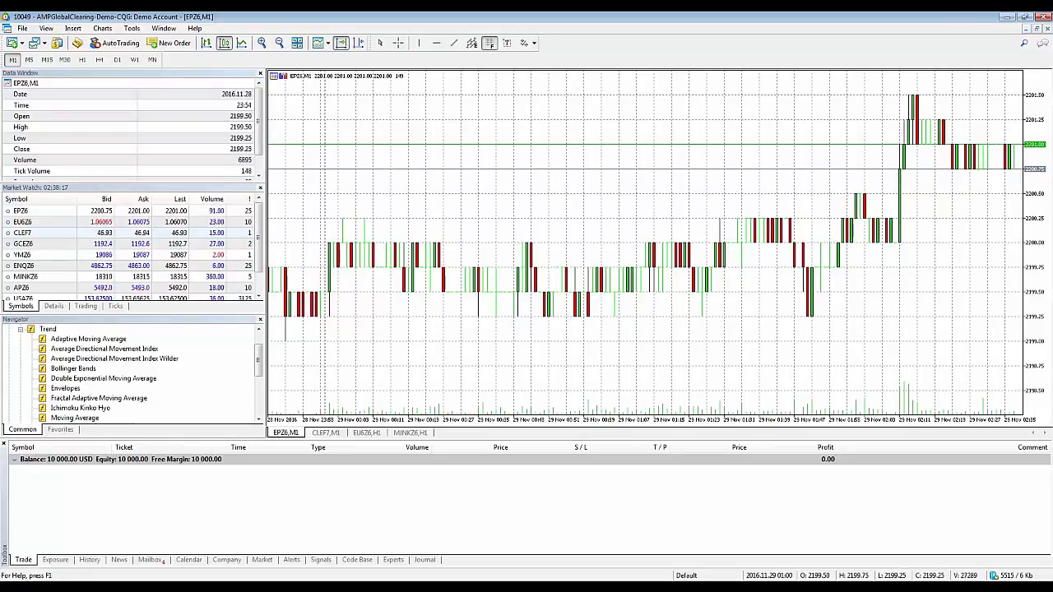
# Collapse Trend, expand Oscillators and drag MACD onto the EPZ6 price chart.
pyautogui.scroll(2, 259, 362)
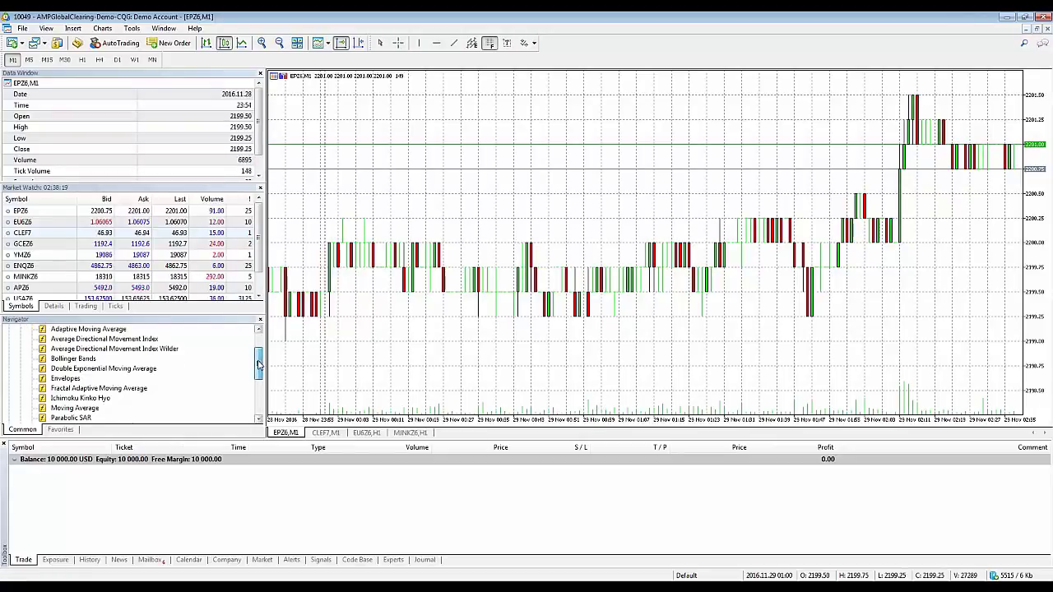
pyautogui.click(20, 359)
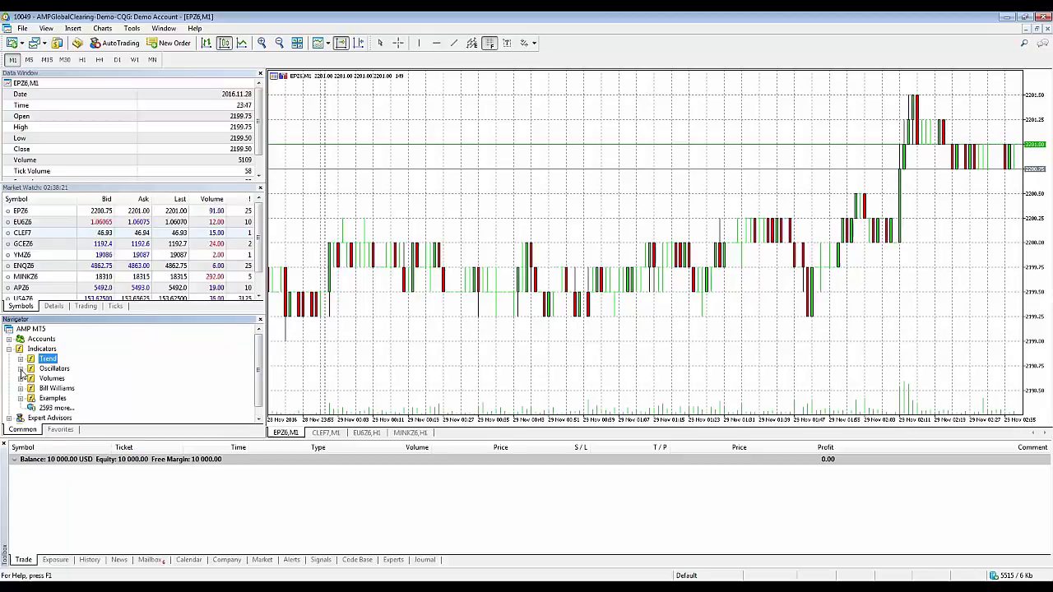
pyautogui.click(20, 369)
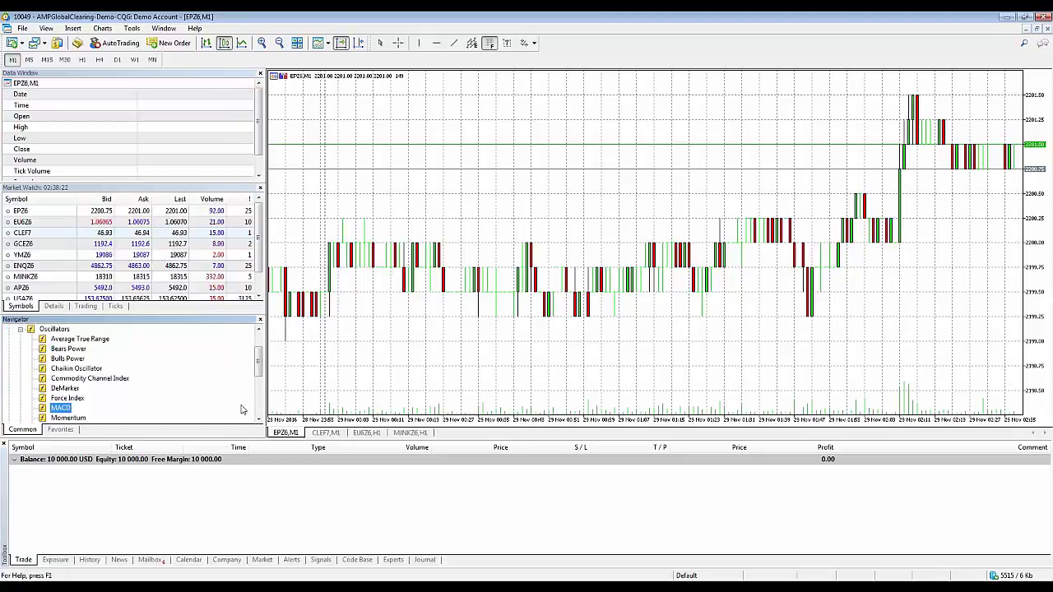
pyautogui.scroll(-1, 260, 378)
pyautogui.click(59, 378)
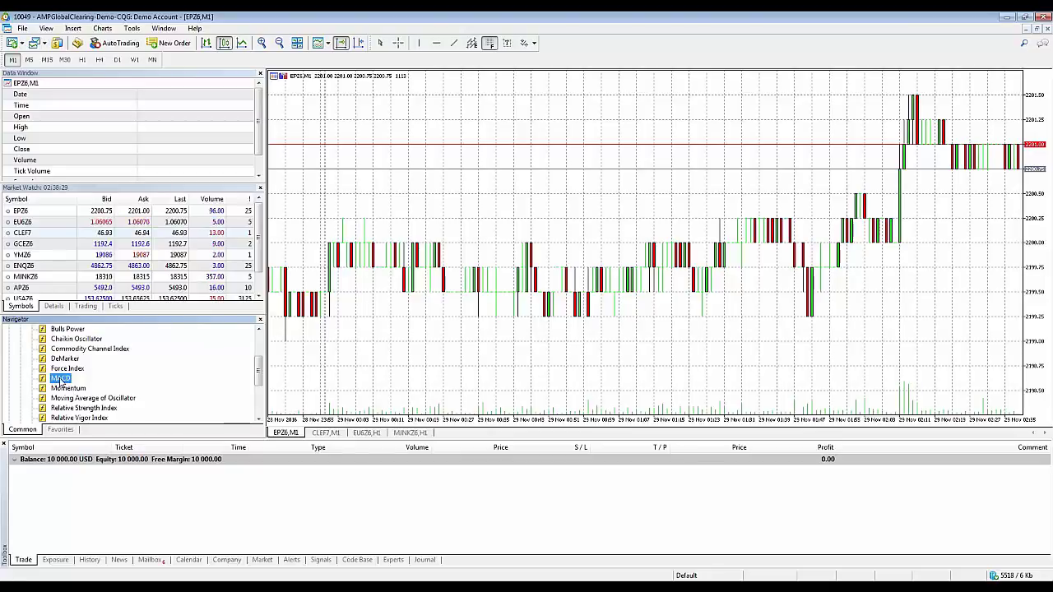
pyautogui.moveTo(59, 380); pyautogui.dragTo(522, 208)
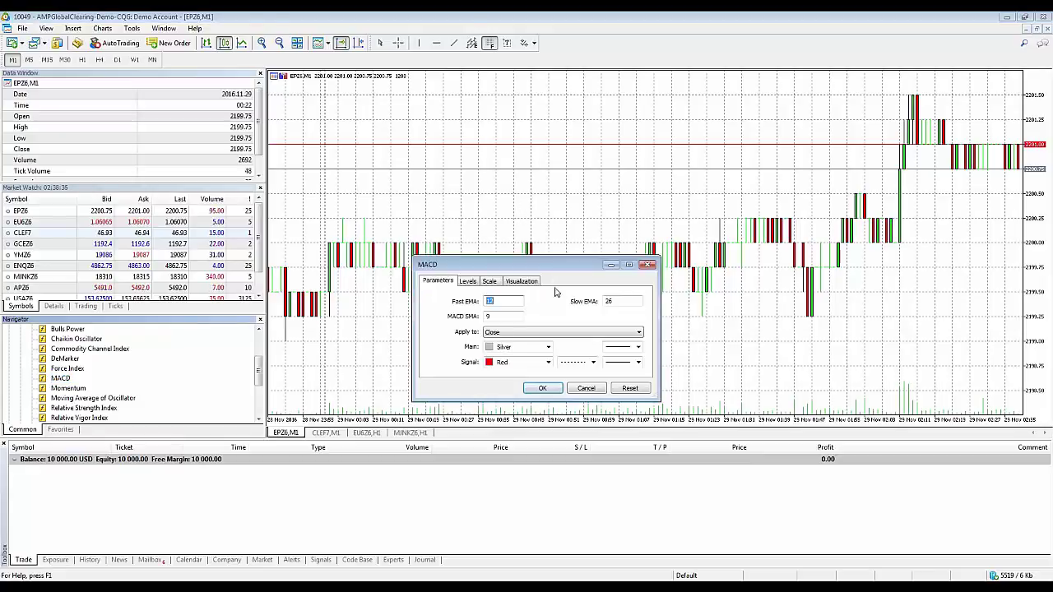
# Move the MACD settings window up and left, keeping the 12, 26, 9 defaults.
pyautogui.moveTo(579, 269); pyautogui.dragTo(579, 195)
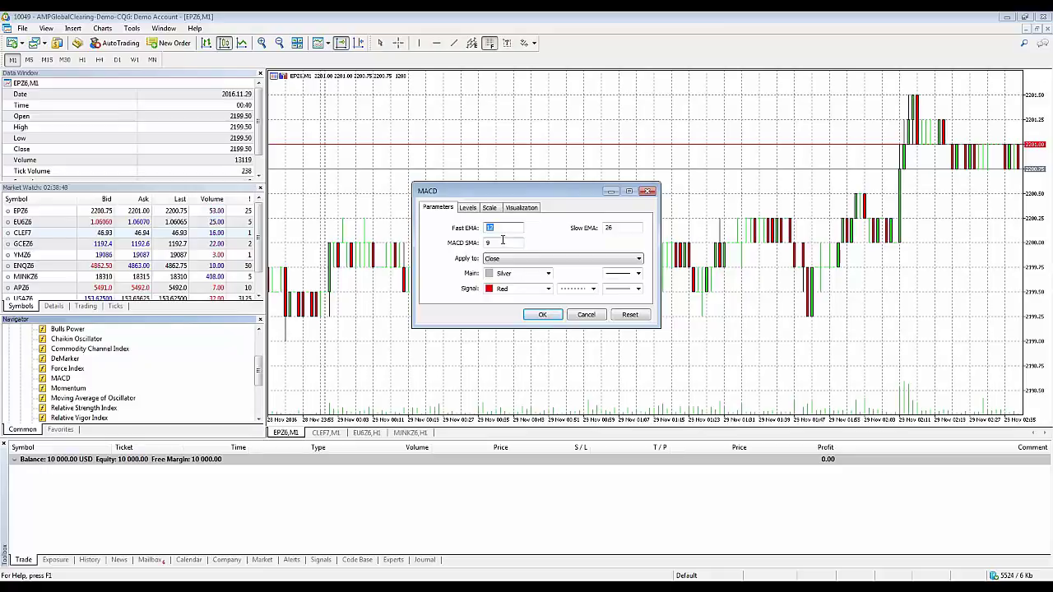
pyautogui.moveTo(579, 192); pyautogui.dragTo(567, 160)
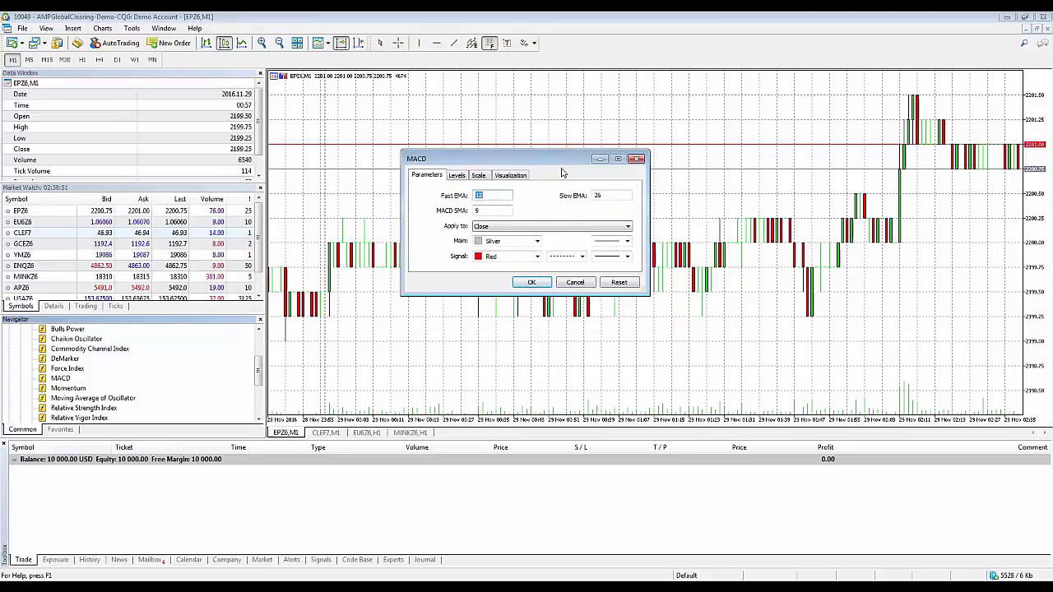
# Accept the MACD defaults to add its subwindow below the EPZ6 chart.
pyautogui.click(532, 283)
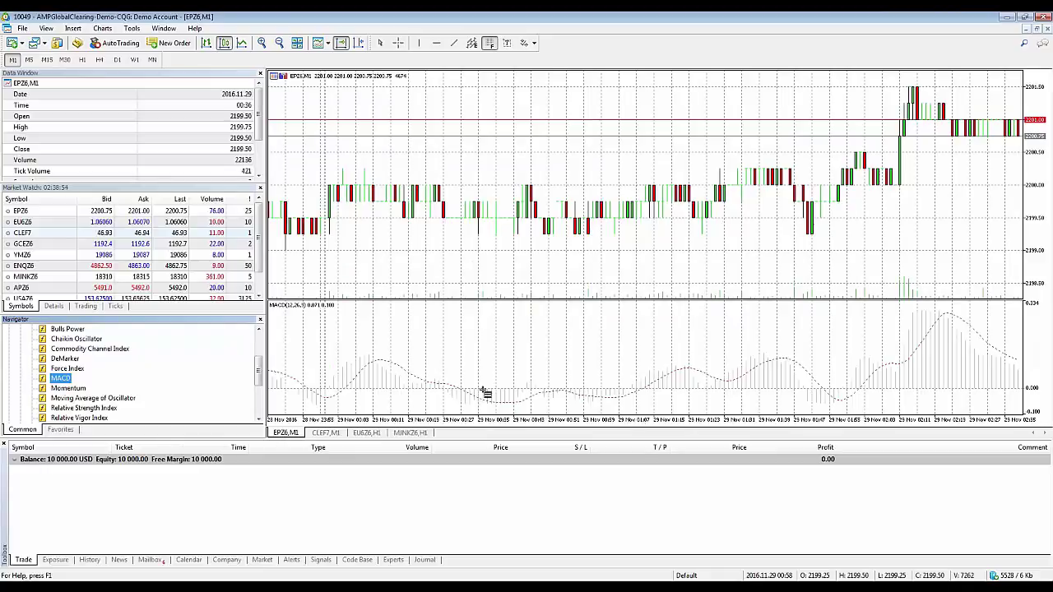
pyautogui.moveTo(582, 399)
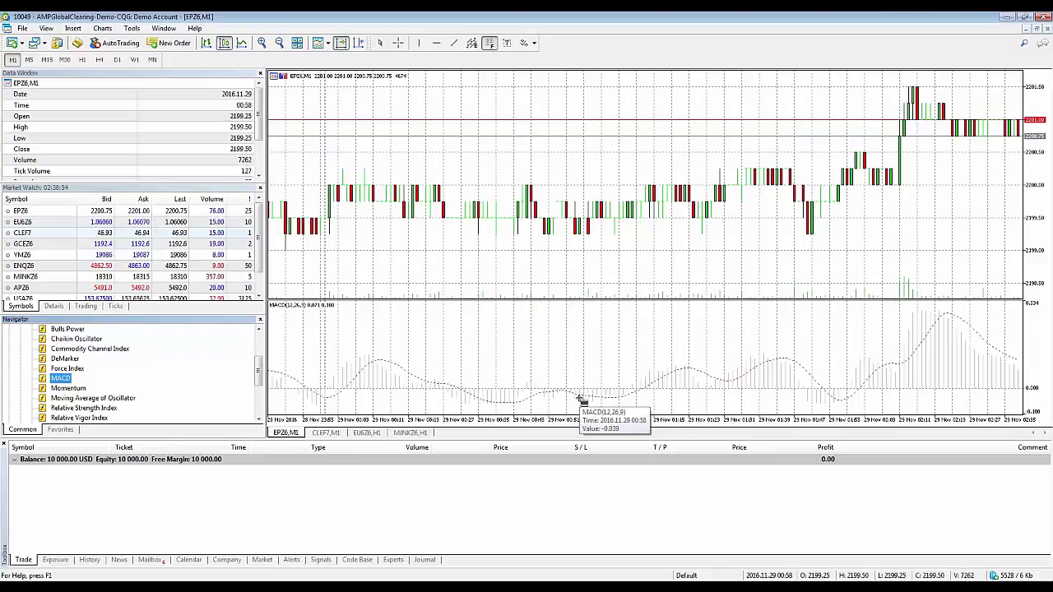
pyautogui.moveTo(260, 372); pyautogui.dragTo(251, 347)
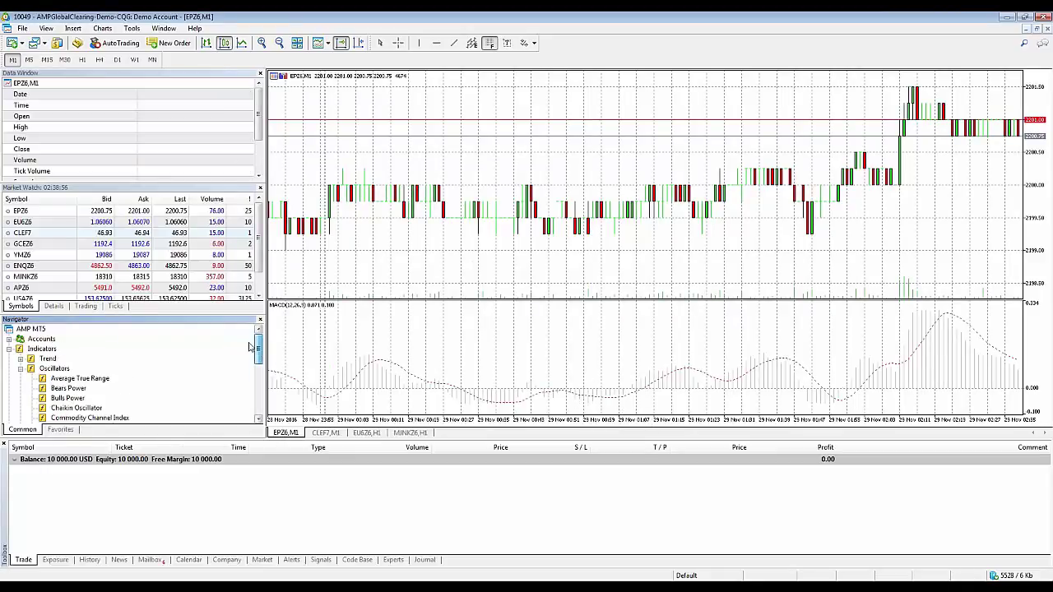
# Fold the Oscillators and Indicators groups back to top level and open Insert > Indicators.
pyautogui.doubleClick(32, 369)
pyautogui.doubleClick(31, 349)
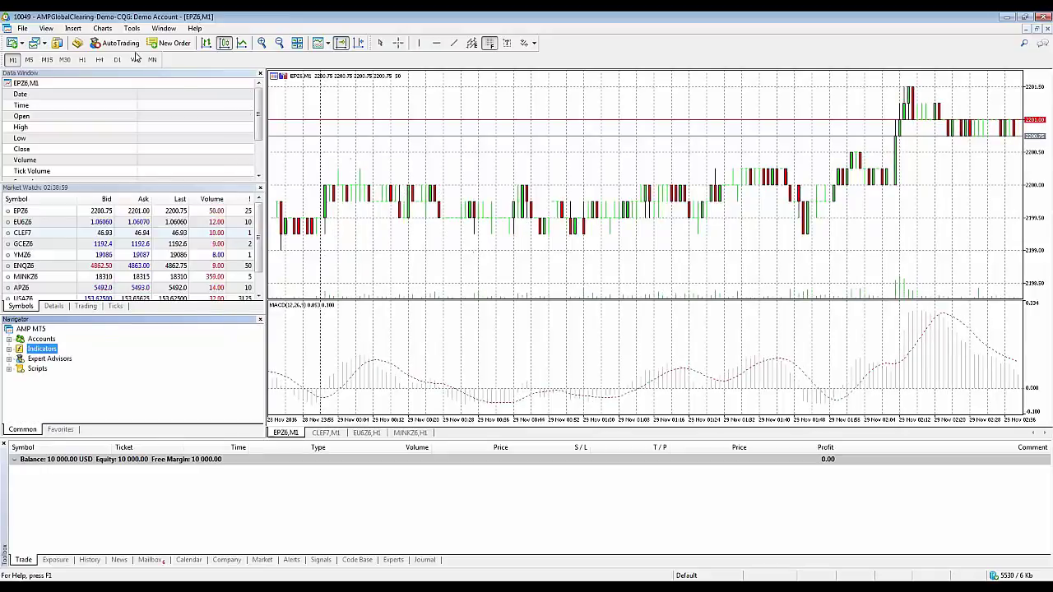
pyautogui.click(72, 28)
# Browse the Insert > Indicators > Trend list, then close the menus without adding an indicator.
pyautogui.moveTo(80, 45)
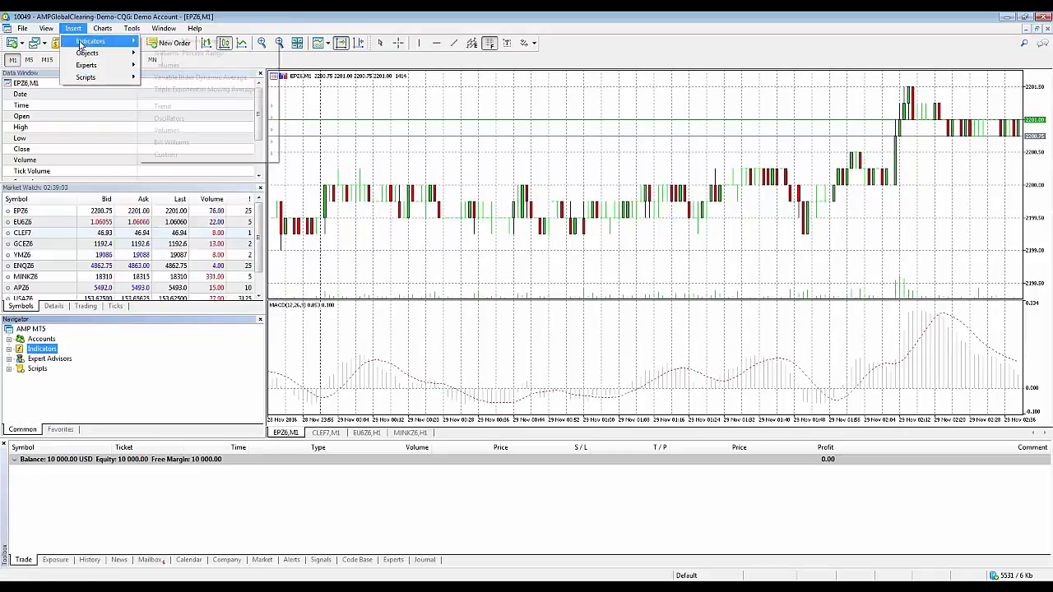
pyautogui.moveTo(208, 111)
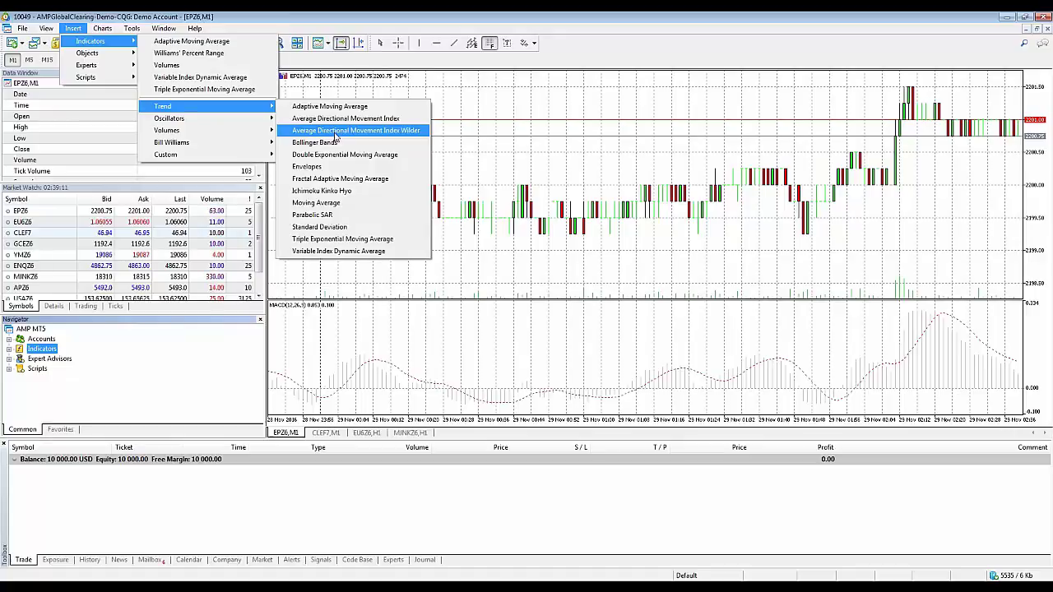
pyautogui.click(221, 333)
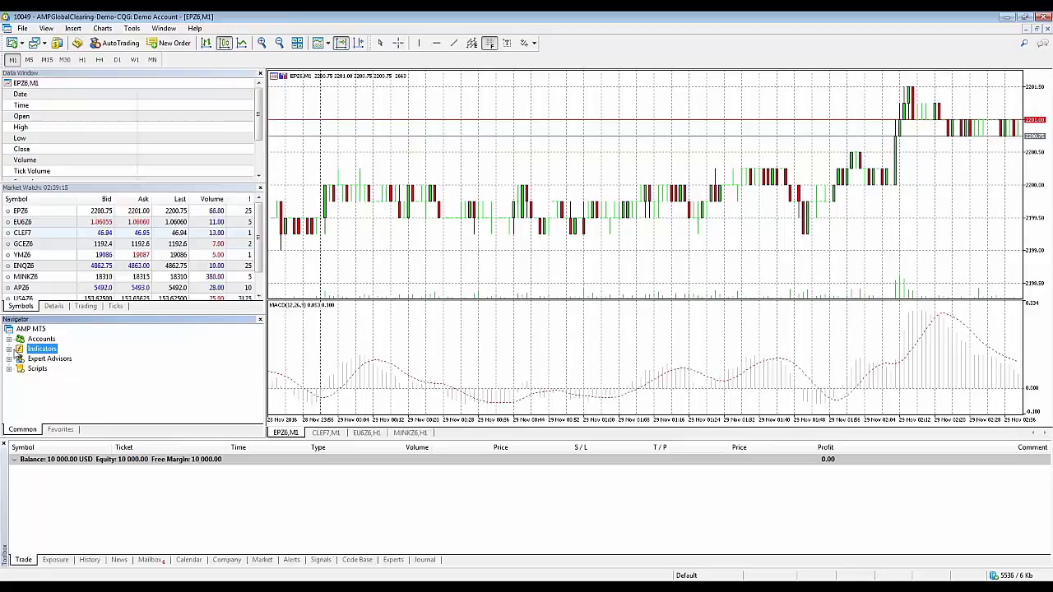
# Expand Indicators in the Navigator to show Trend, Oscillators, Volumes, Bill Williams and Examples.
pyautogui.doubleClick(43, 349)
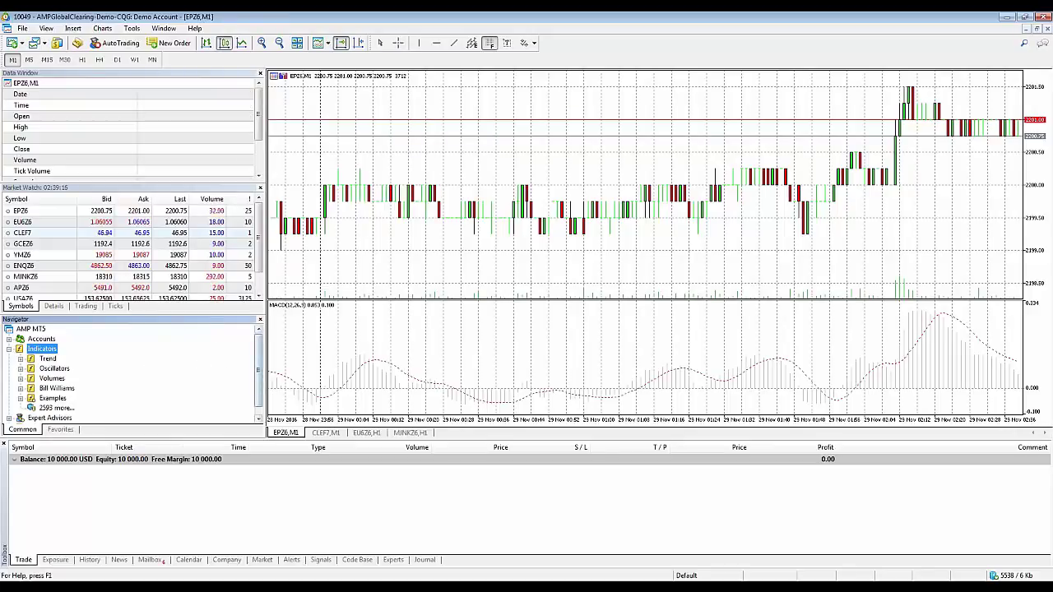